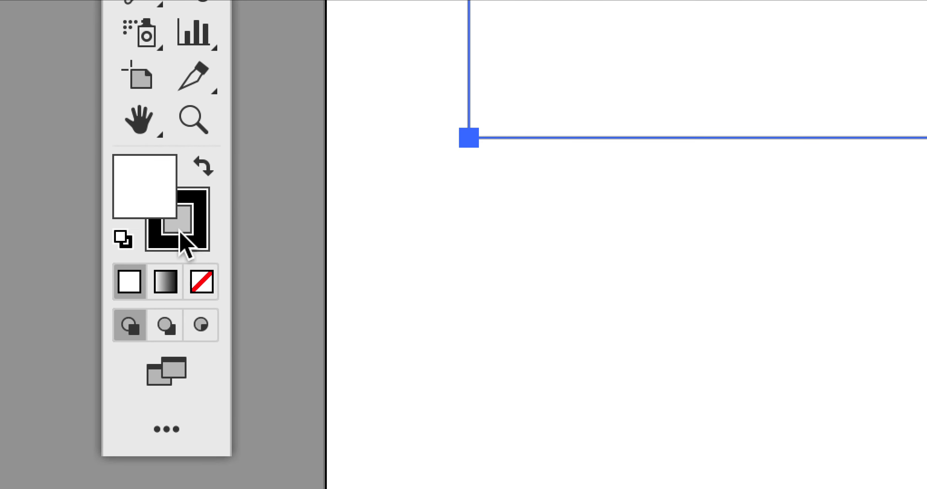
Swap the square's fill and stroke colours so the fill is black, and set its stroke to none
left_click(207, 288)
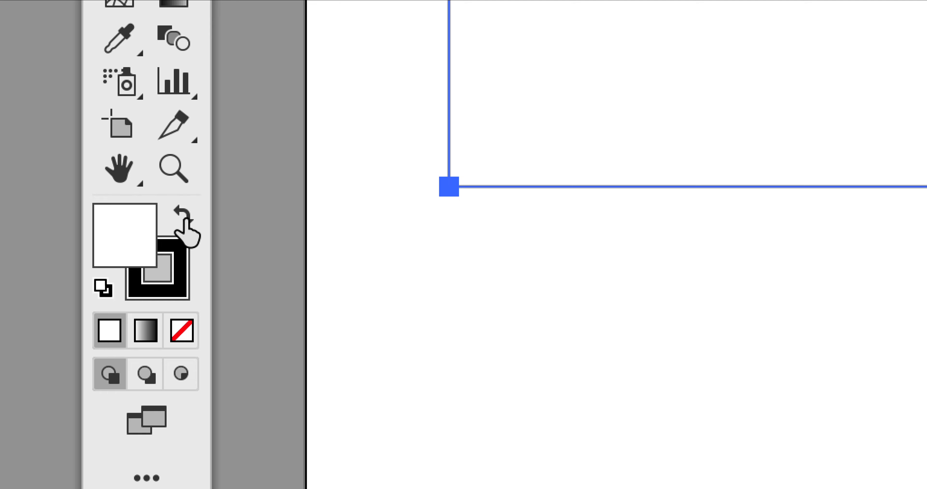
left_click(184, 215)
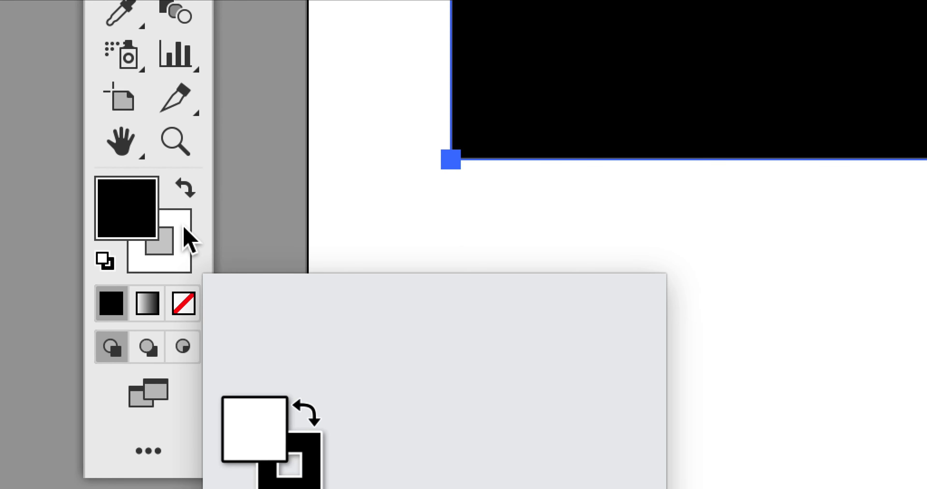
left_click(184, 227)
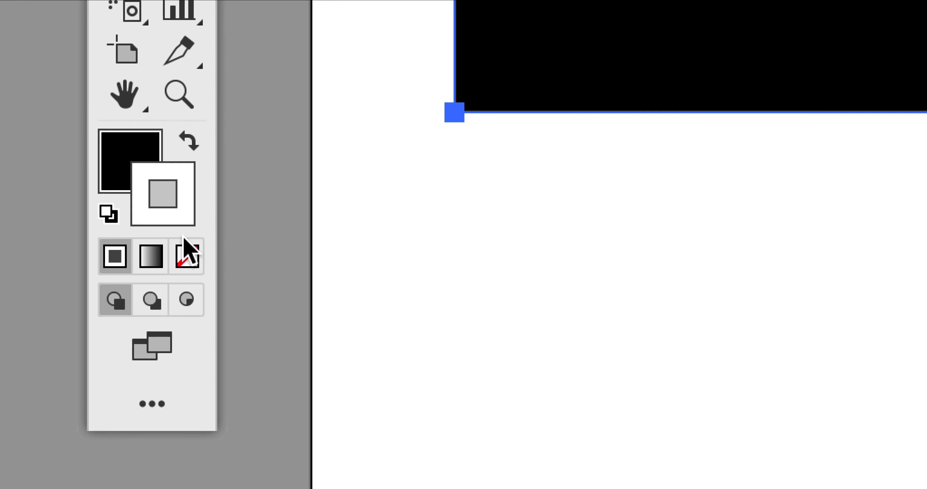
left_click(184, 300)
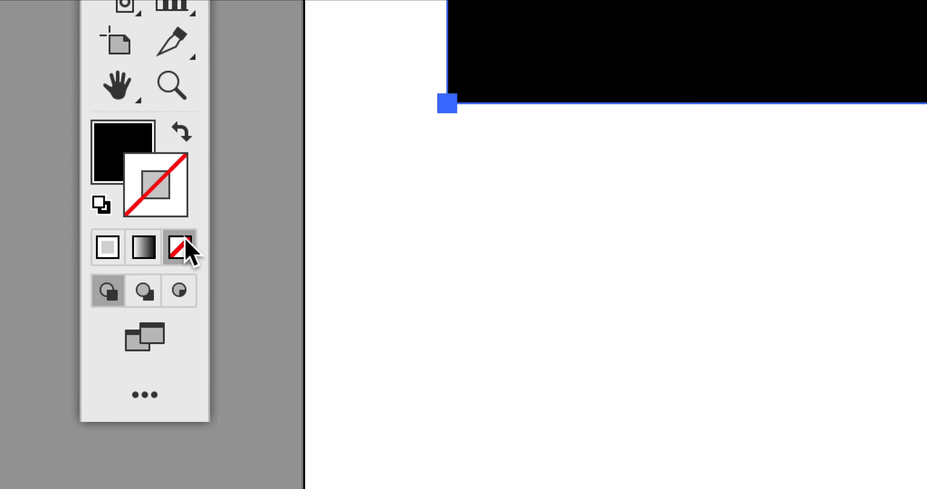
left_click(121, 141)
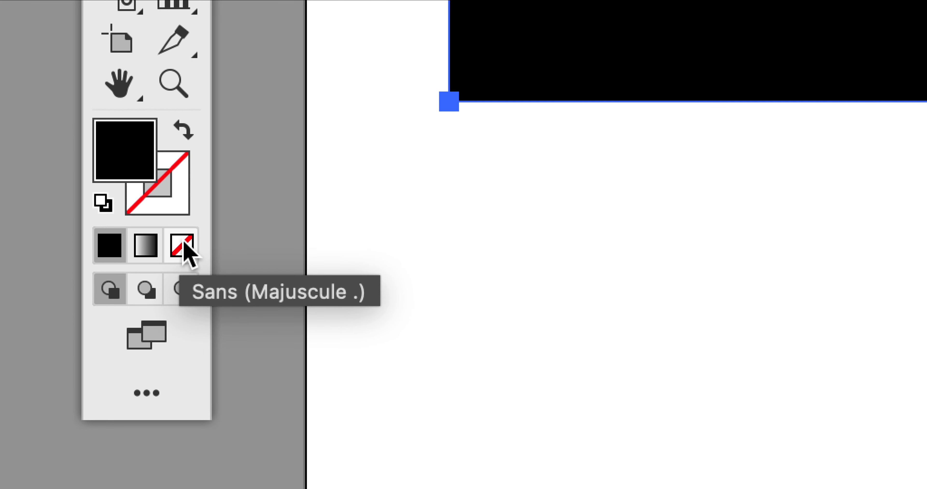
left_click(187, 208)
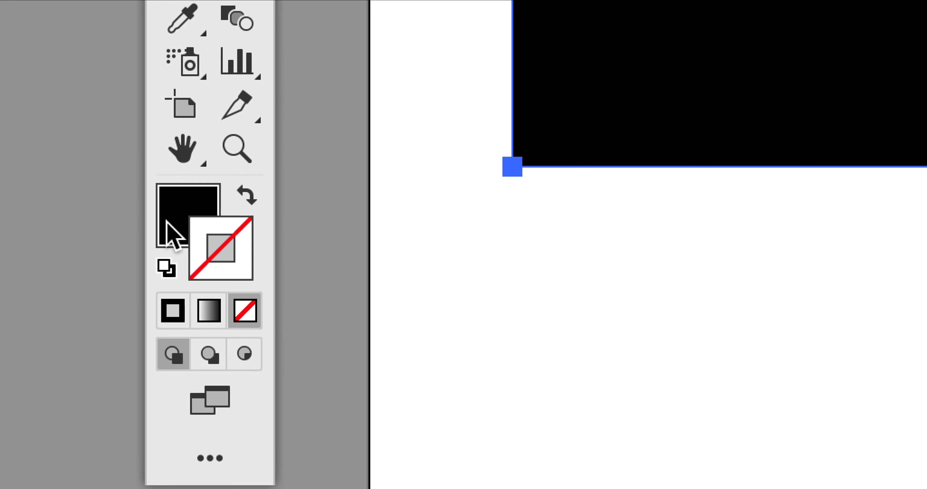
left_click(114, 200)
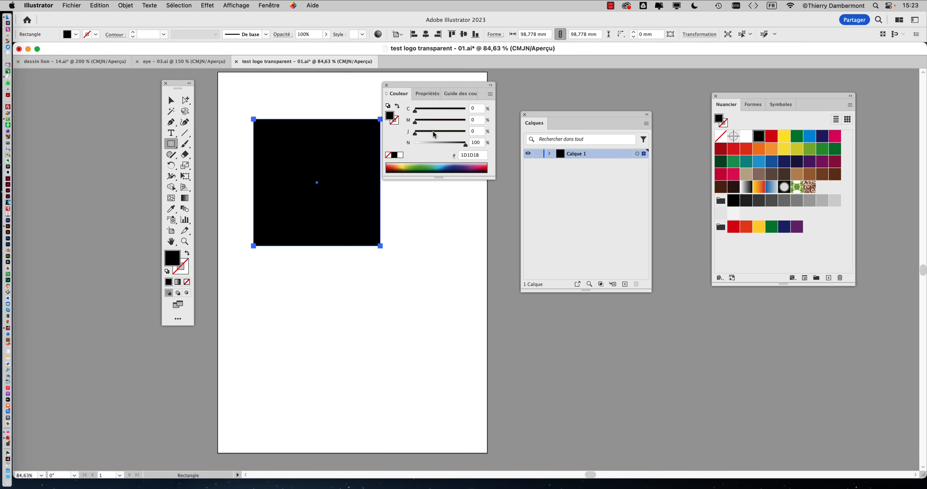
Move the Color panel and the toolbox away from the black square to clear the workspace
left_click_drag(402, 88, 582, 88)
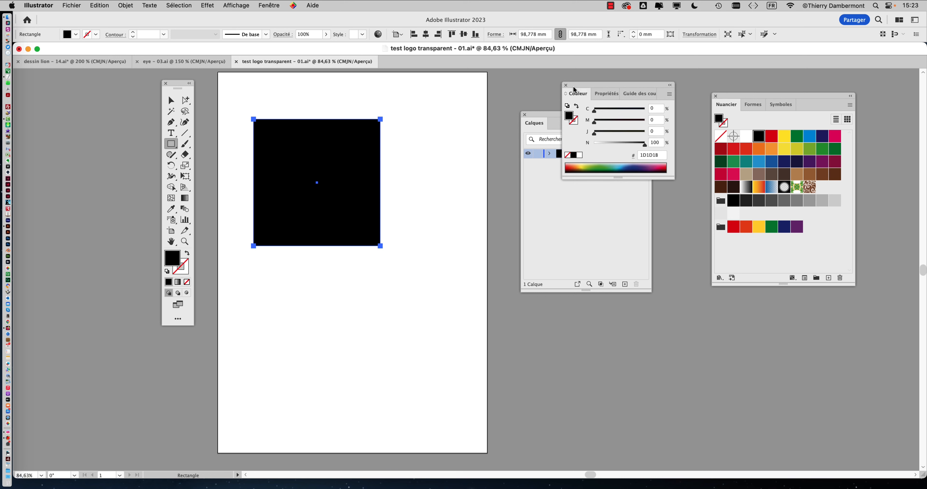
left_click_drag(177, 85, 114, 85)
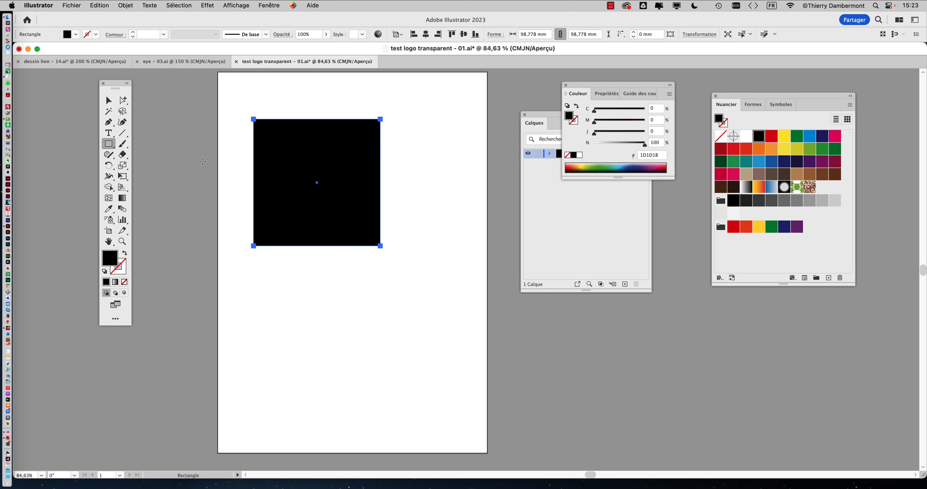
key("space")
left_click_drag(240, 203, 177, 194)
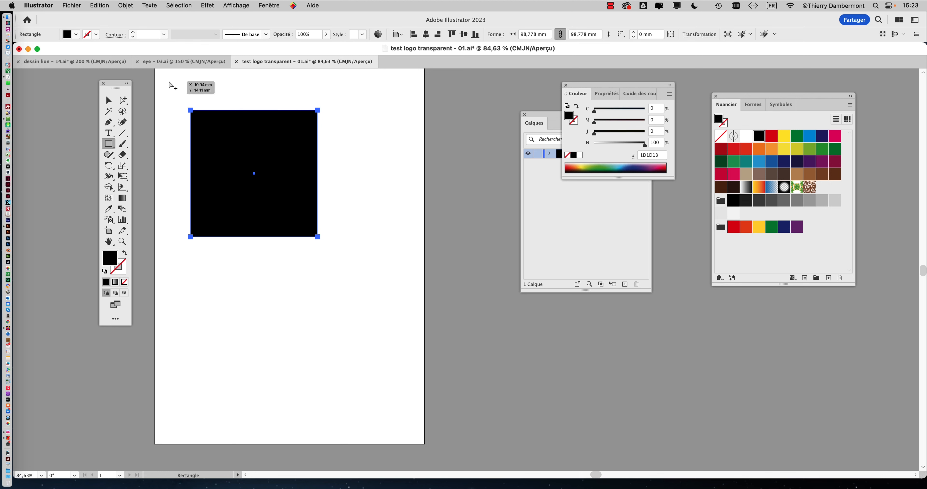
Duplicate the black square horizontally, placing the copy beside the original so it straddles the artboard's right edge
key("super")
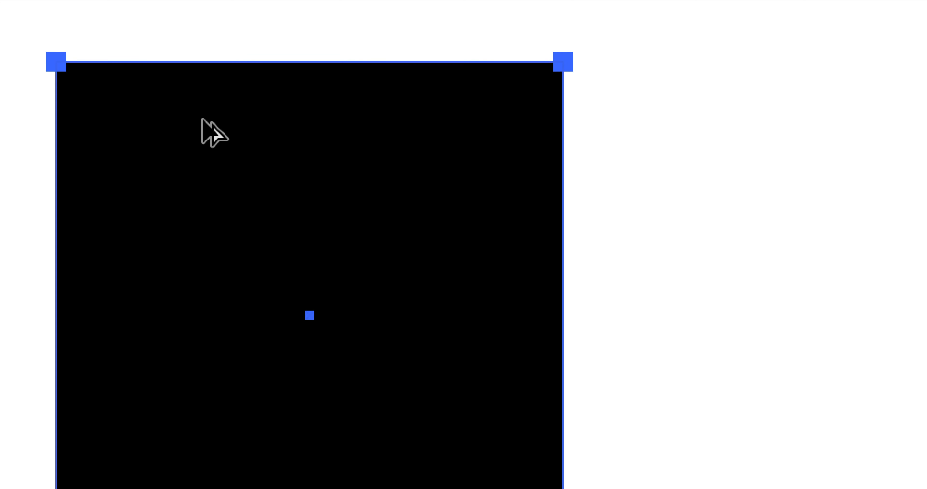
left_click_drag(201, 120, 221, 127)
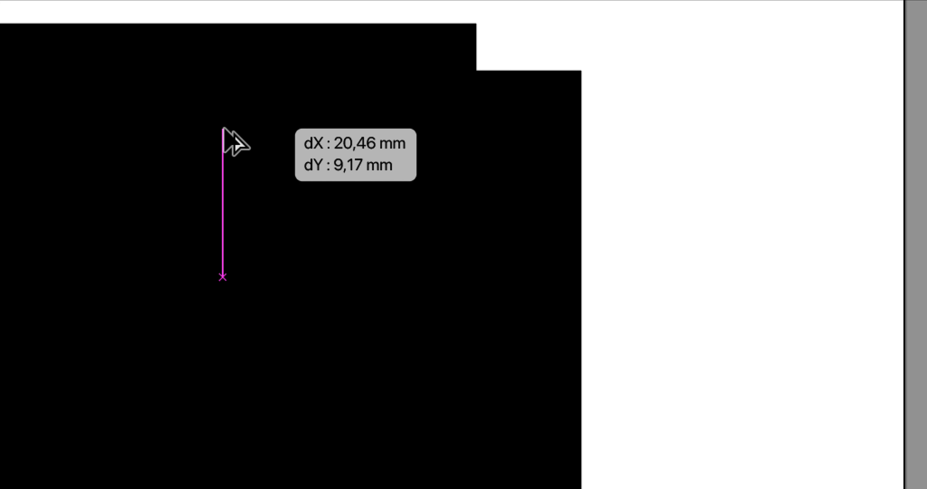
left_click_drag(223, 128, 413, 122)
left_click_drag(335, 122, 337, 124)
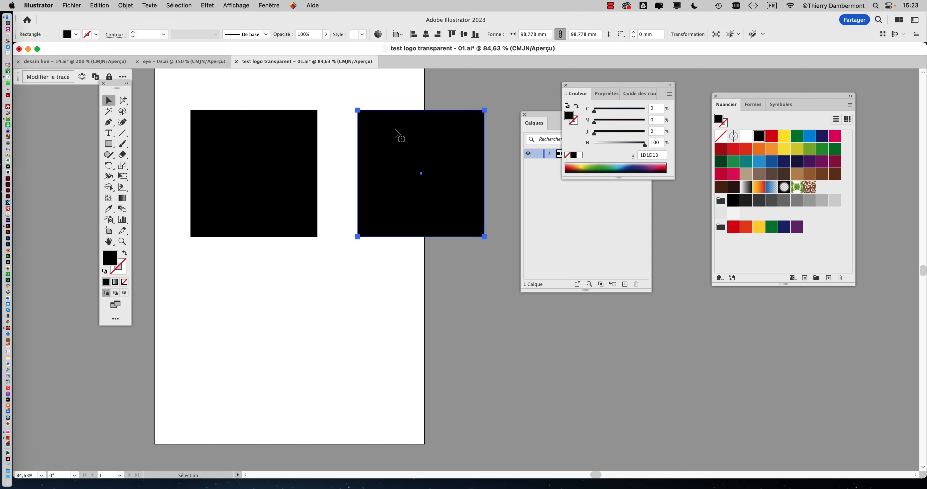
Reposition the Color and Layers panels so they no longer cover the canvas around the artboard
scroll(406, 161, "down", 6)
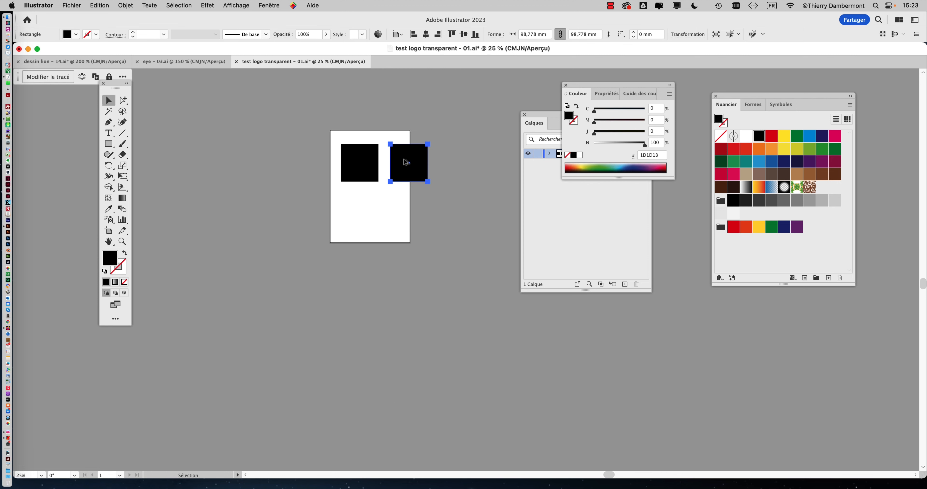
scroll(405, 161, "down", 3)
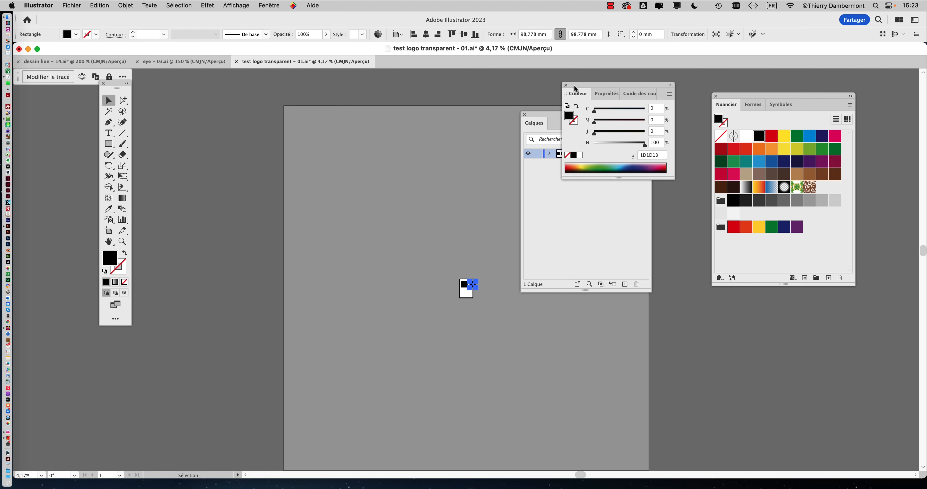
left_click_drag(609, 87, 175, 345)
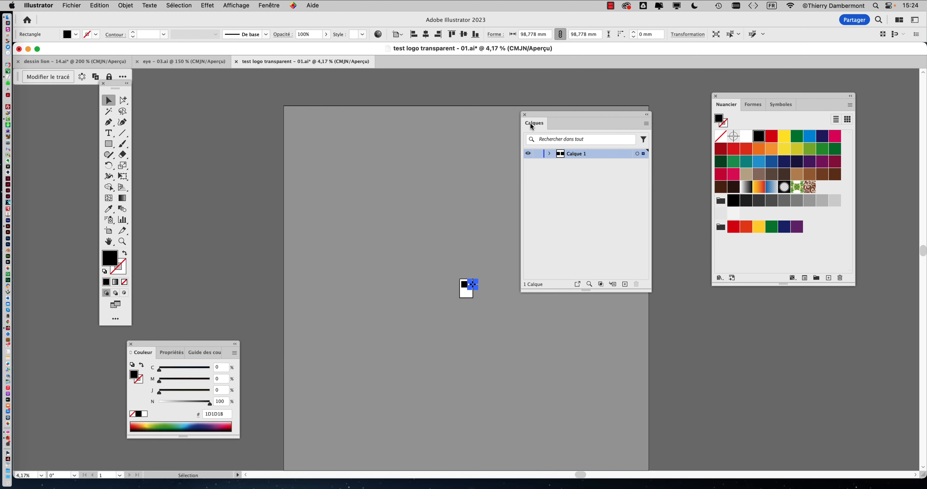
left_click_drag(530, 115, 743, 332)
scroll(530, 285, "down", 2)
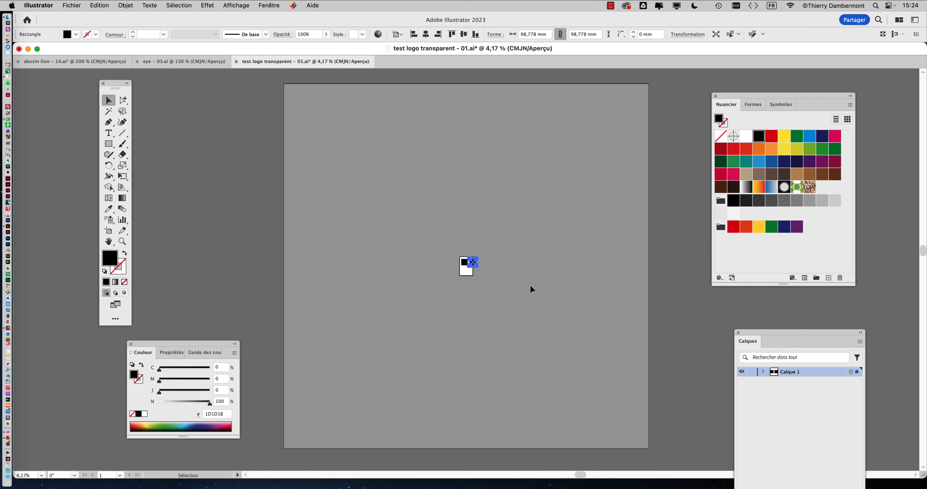
scroll(529, 285, "up", 1)
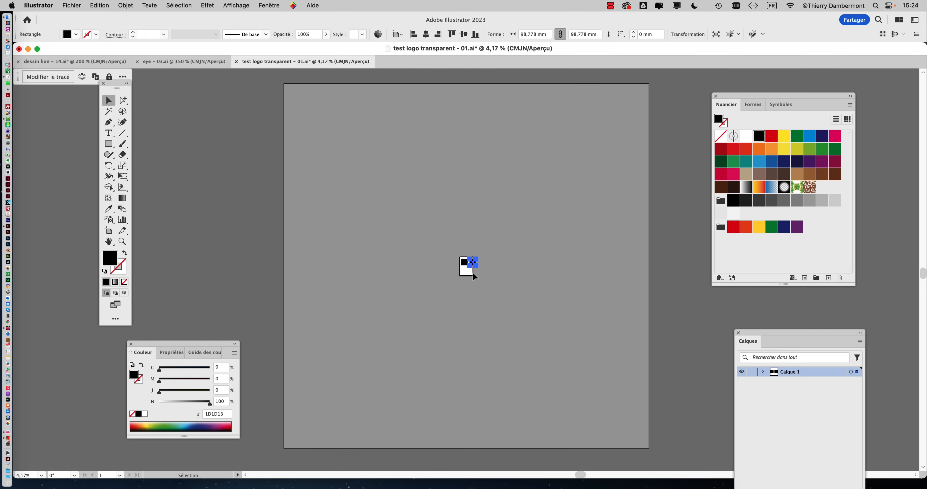
scroll(472, 272, "up", 7)
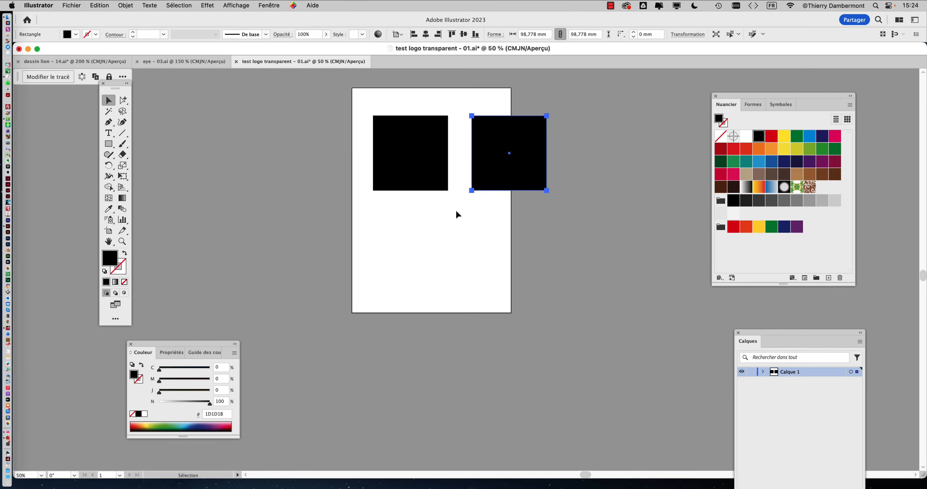
scroll(417, 249, "up", 1)
scroll(412, 214, "up", 1)
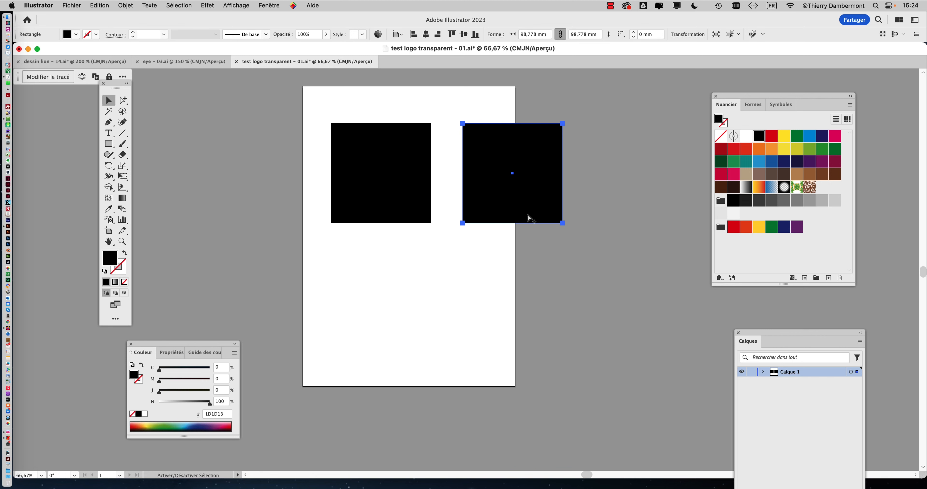
Save the document under the new name "test logo transparent - 02.ai" as an Illustrator 2020 file with PDF compatibility
left_click(74, 5)
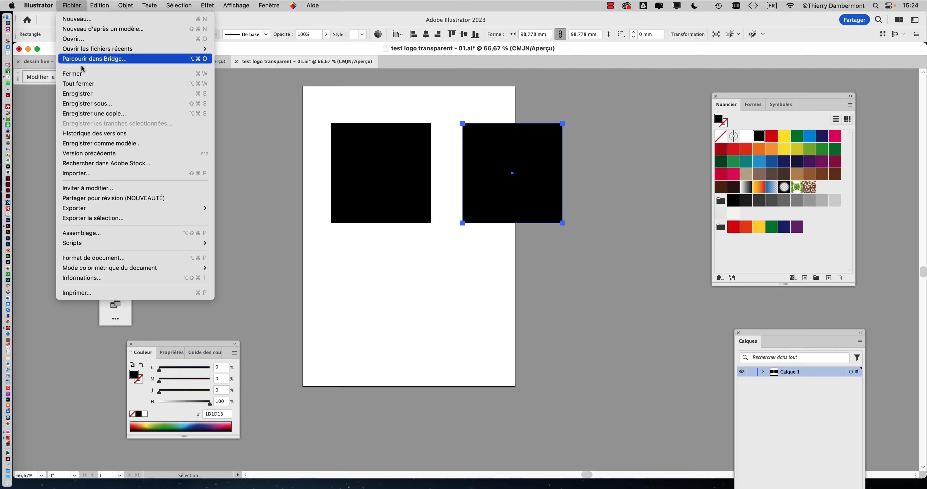
left_click(100, 104)
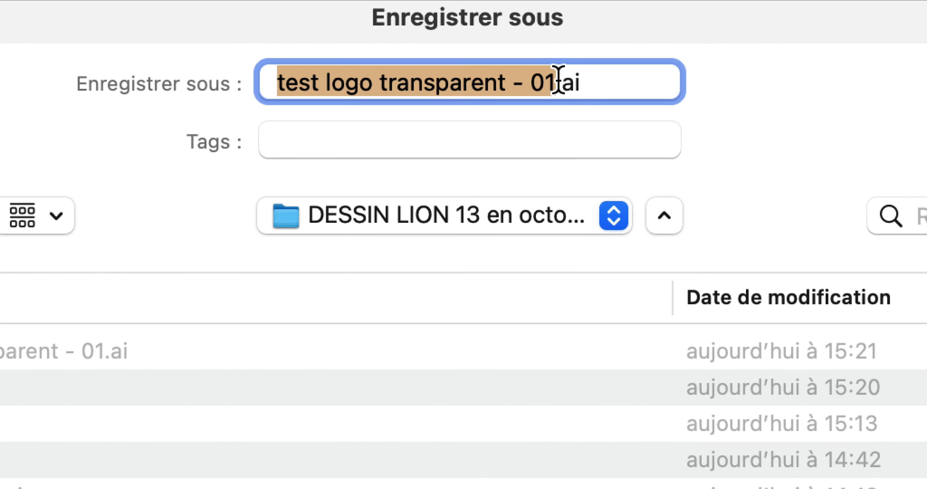
left_click(559, 80)
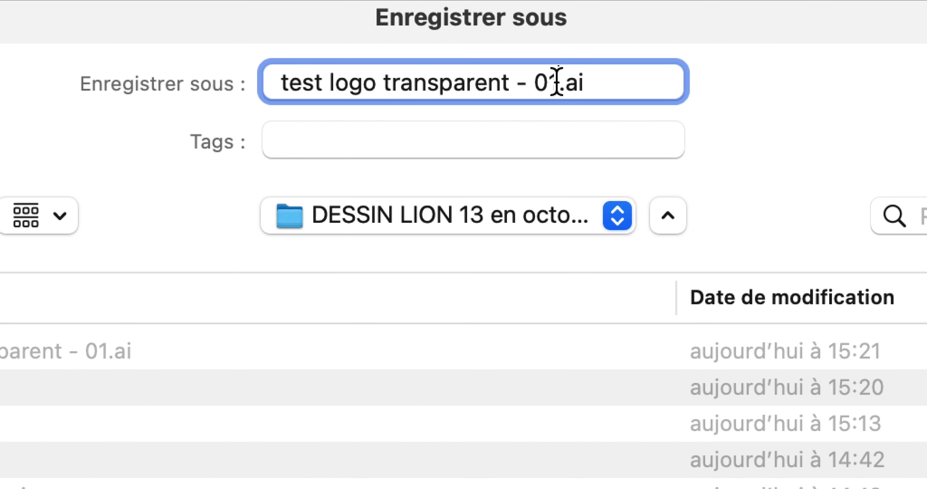
left_click_drag(554, 83, 545, 82)
type("2")
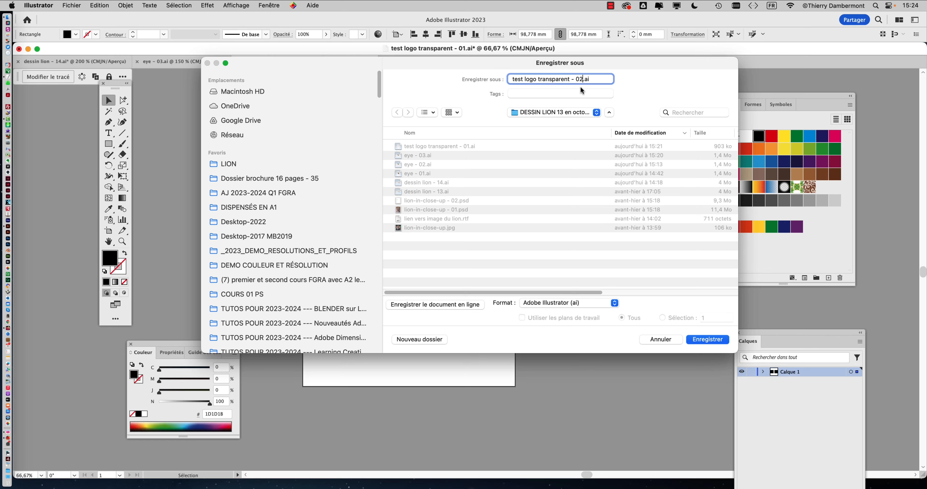
left_click(713, 339)
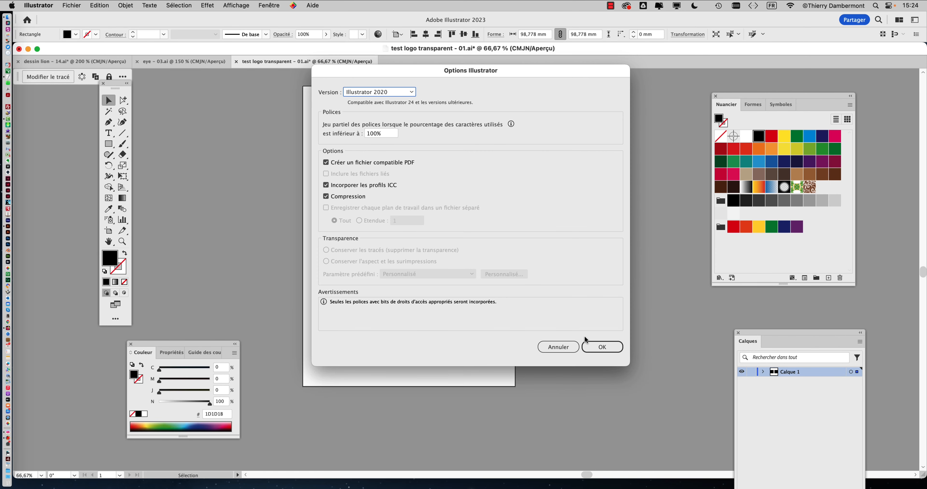
left_click(619, 344)
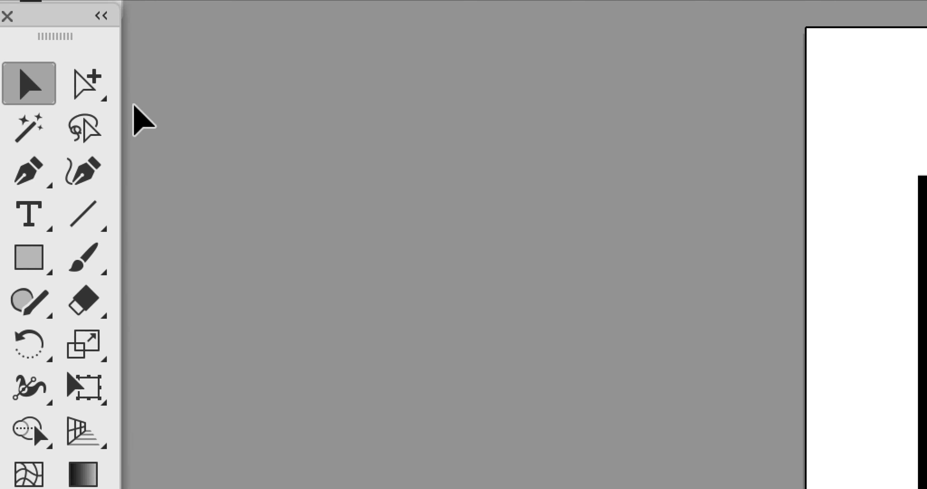
left_click(74, 347)
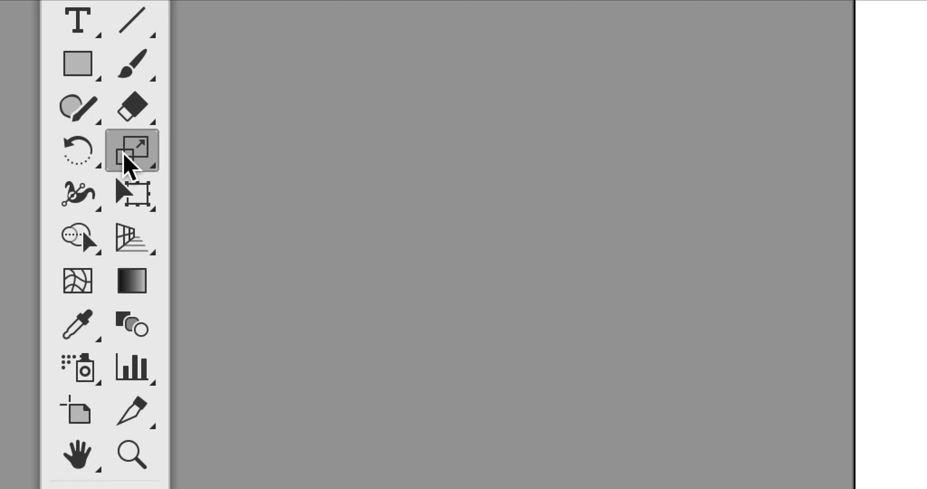
left_click(124, 154)
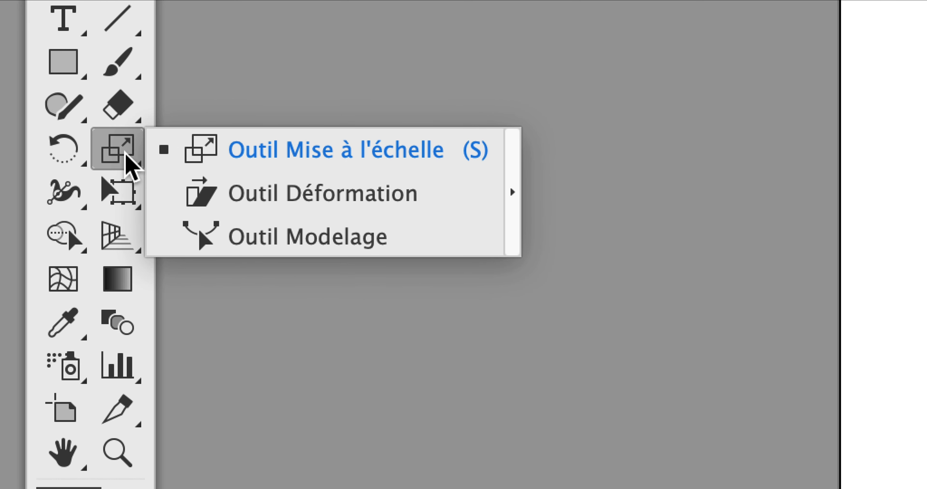
left_click(126, 154)
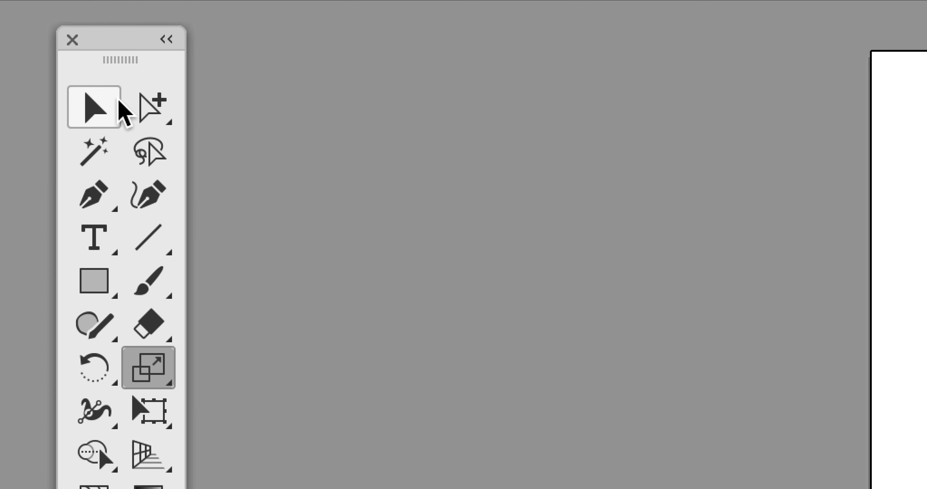
With Direct Selection, slant the copied square by shifting its top edge right, and narrow it into a thin slanted bar by moving its left side inward
left_click_drag(145, 110, 206, 110)
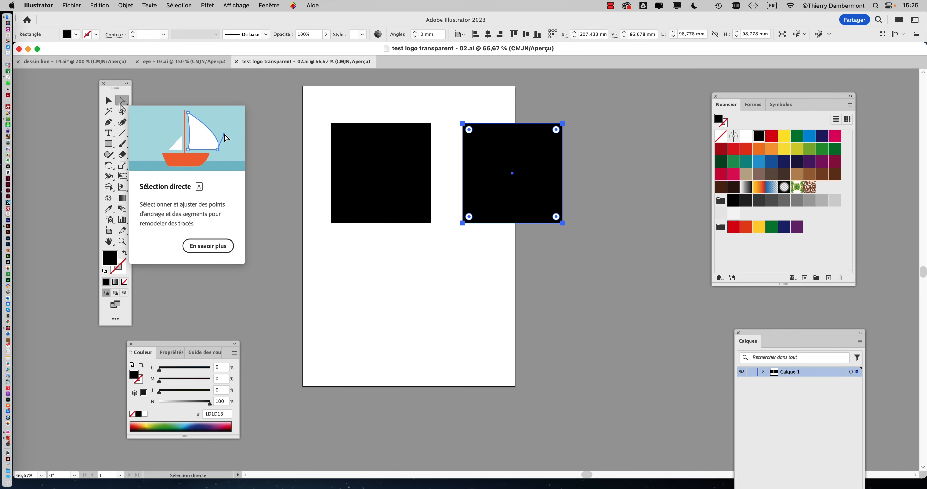
key("super")
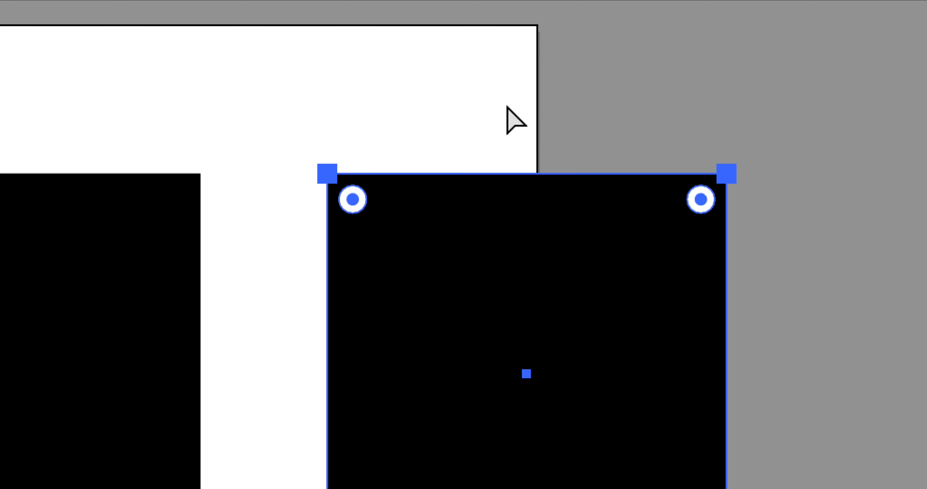
left_click(507, 107)
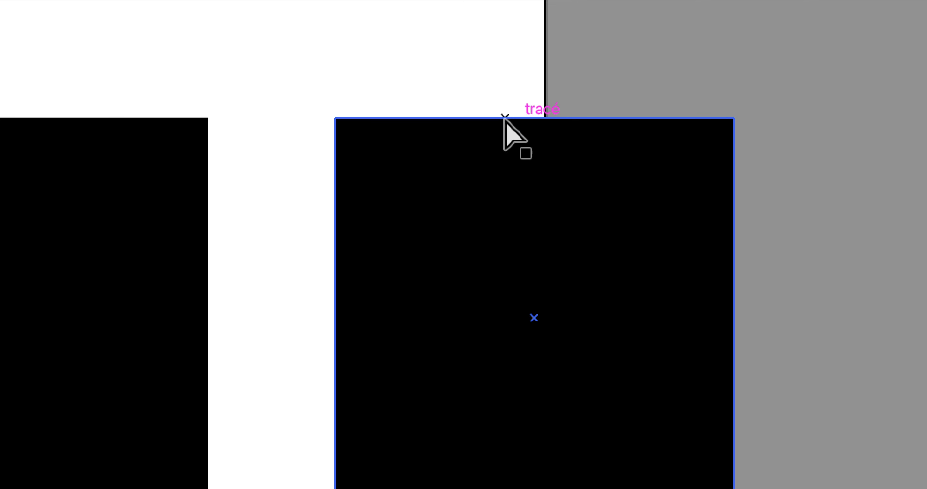
left_click_drag(505, 118, 576, 119)
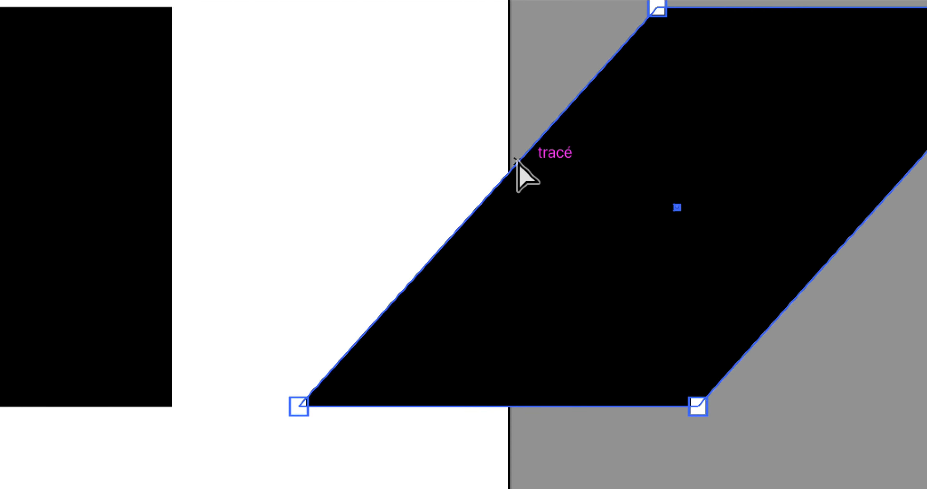
left_click_drag(519, 154, 575, 167)
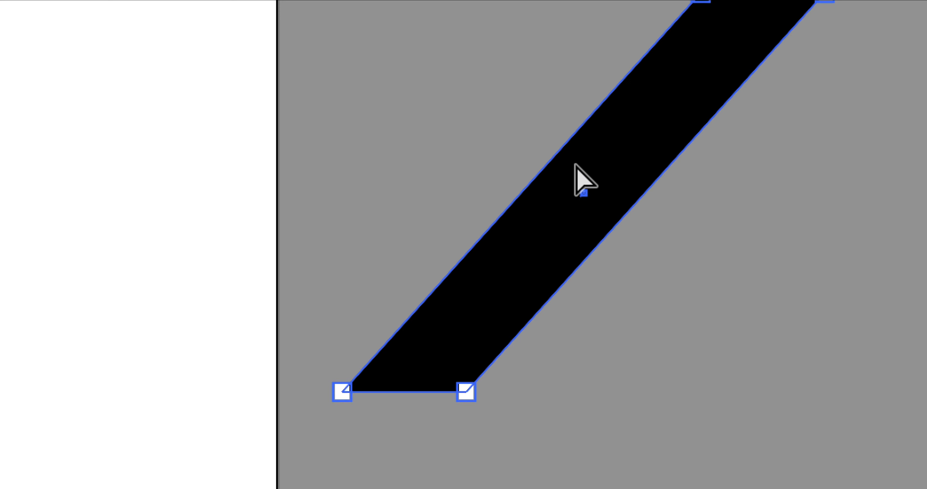